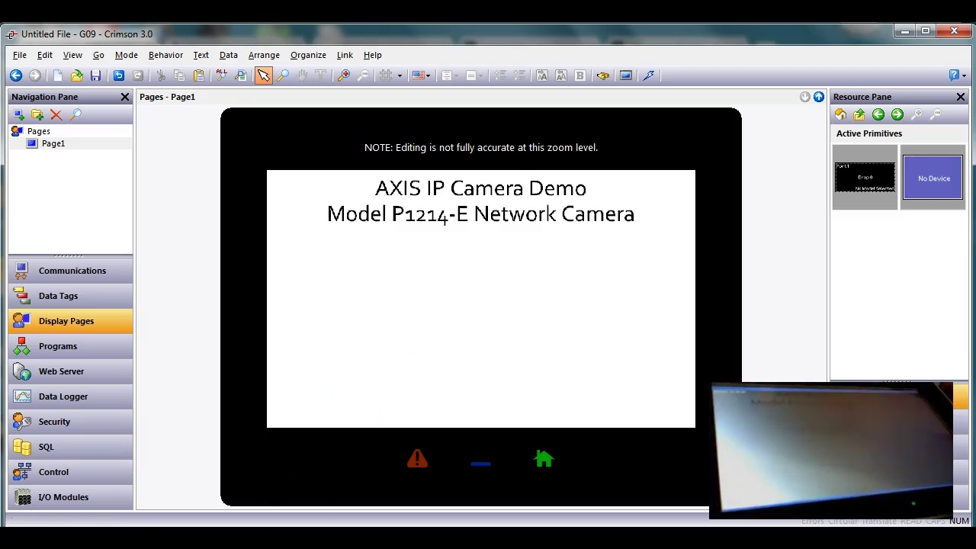
Step: Look over the AXIS P1214-E product pages in the browser, then return to Crimson
key("alt+Tab")
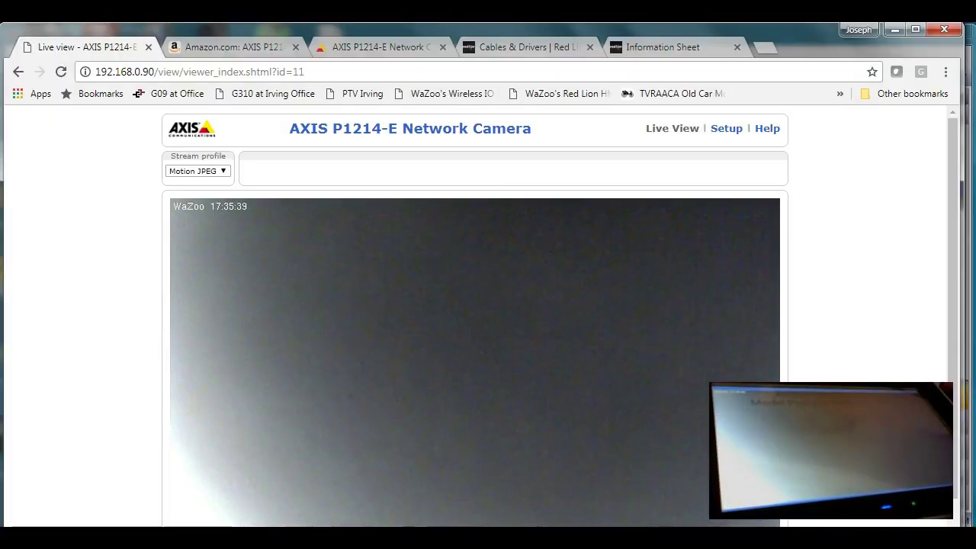
left_click(264, 42)
left_click(392, 50)
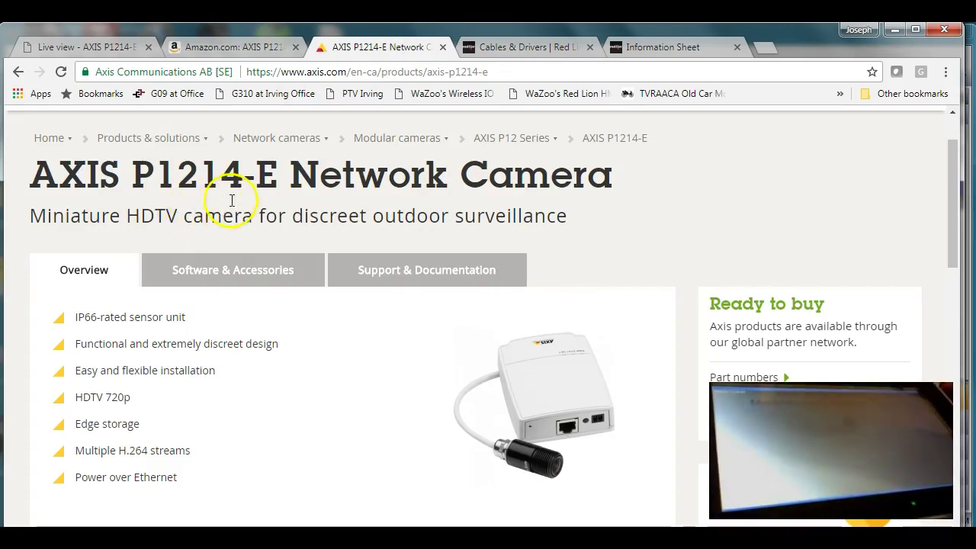
scroll(260, 198, "up", 1)
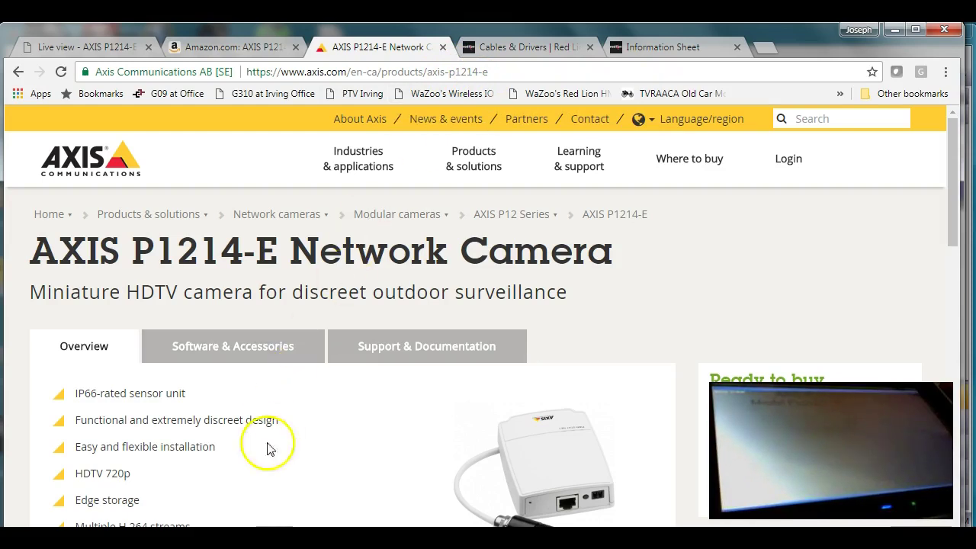
mouse_move(256, 537)
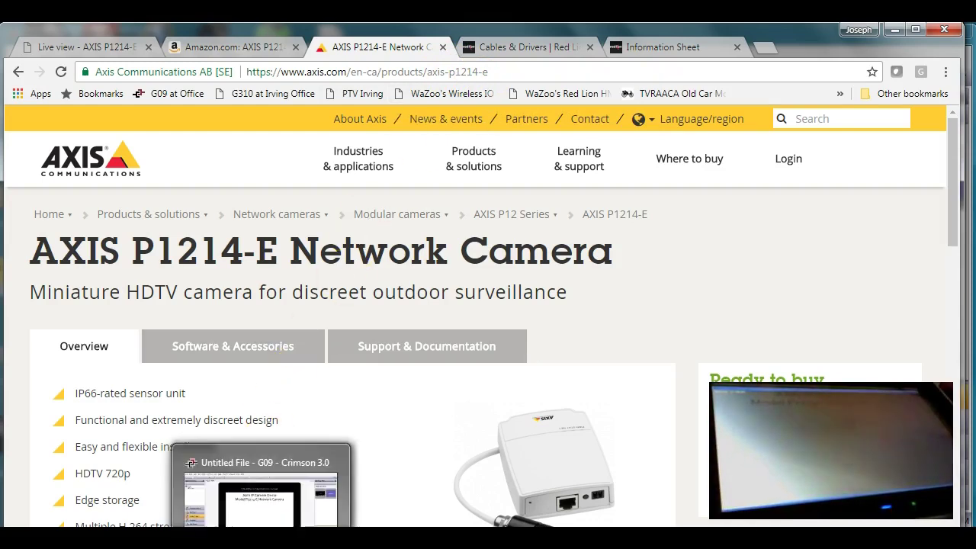
left_click(259, 499)
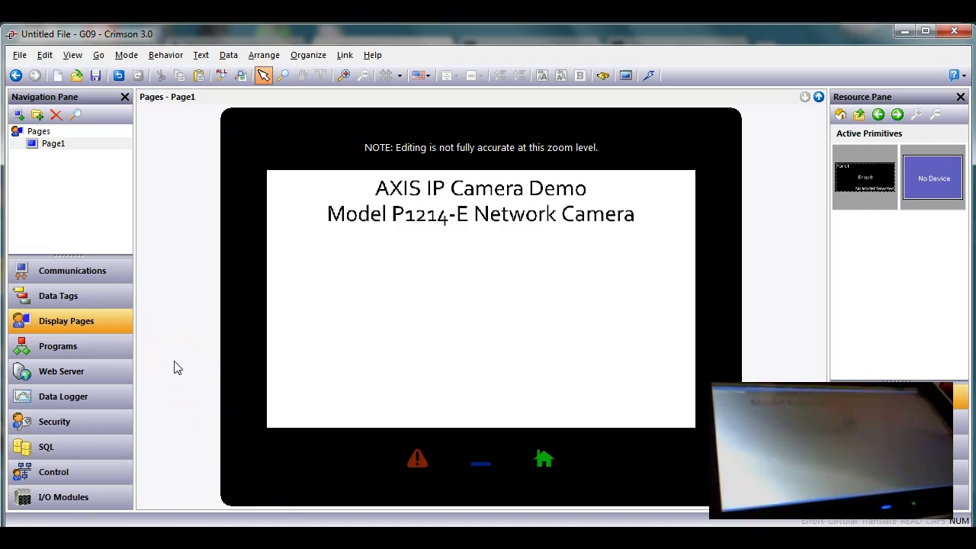
Step: Under Communications, assign the IP Camera Driver to Network Protocol 1
left_click(88, 274)
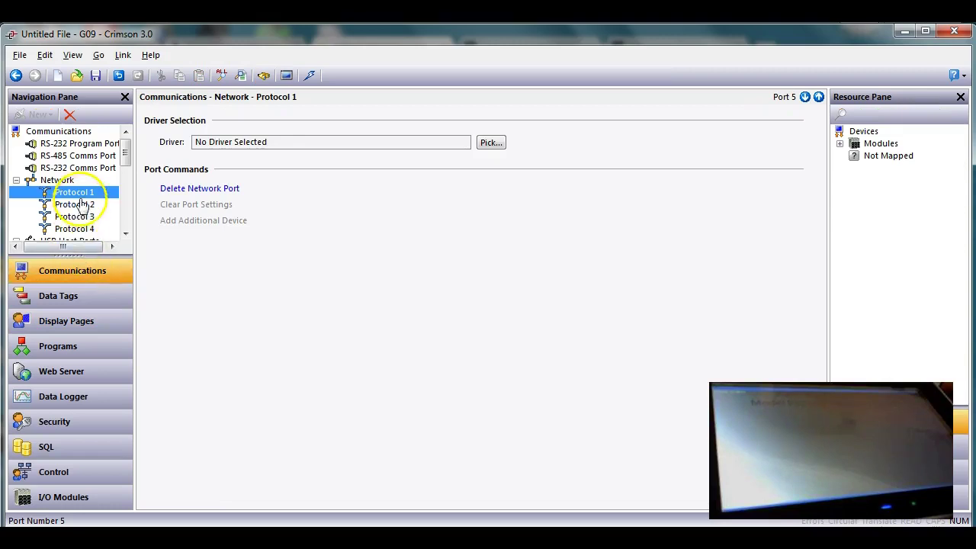
left_click_drag(65, 254, 96, 337)
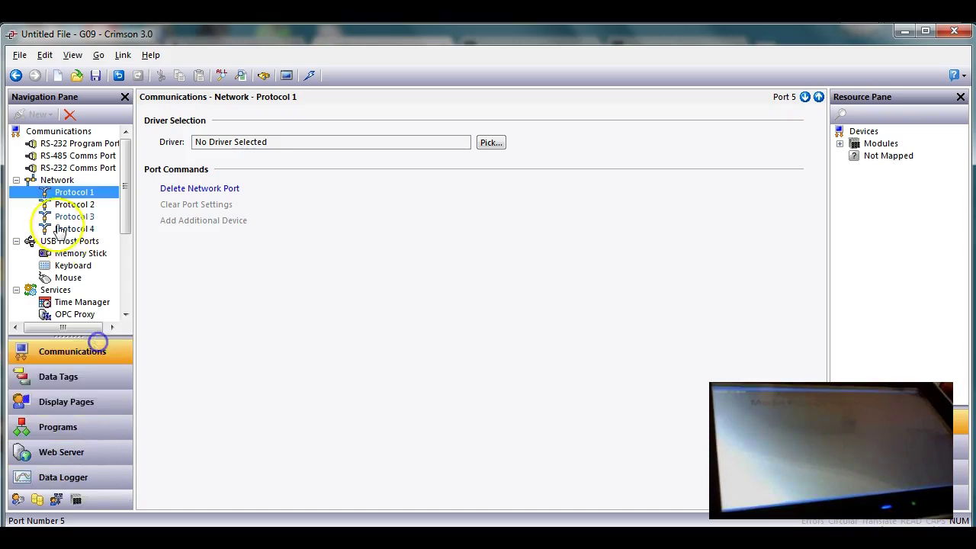
left_click(490, 142)
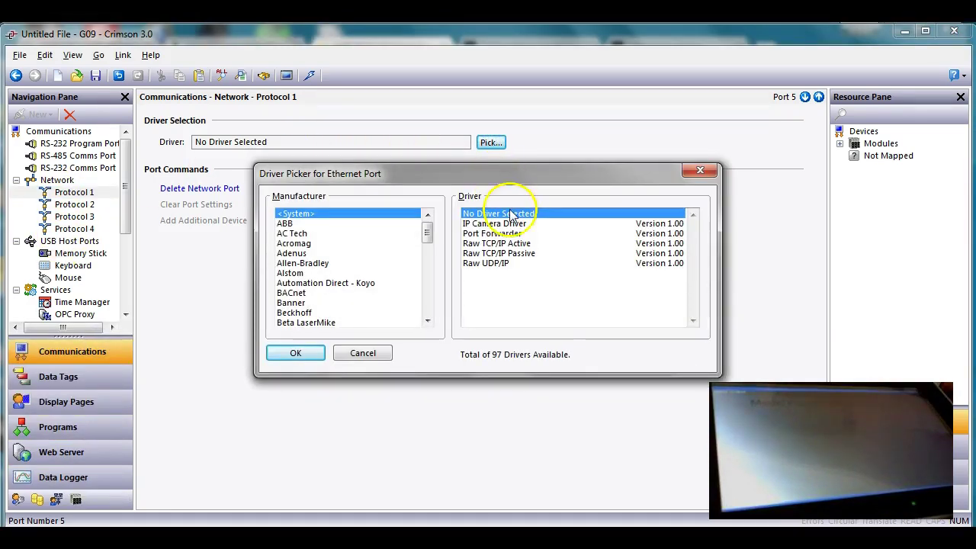
left_click(517, 224)
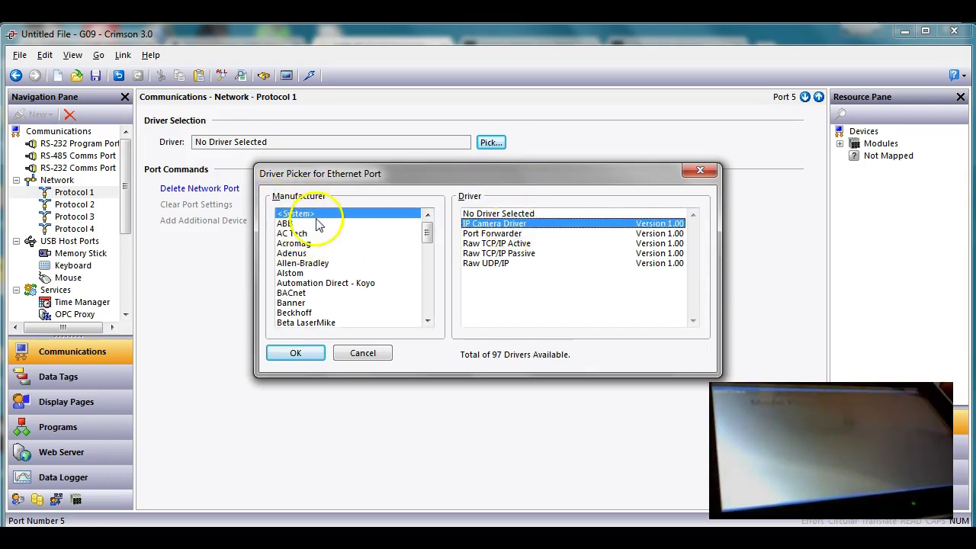
left_click(295, 355)
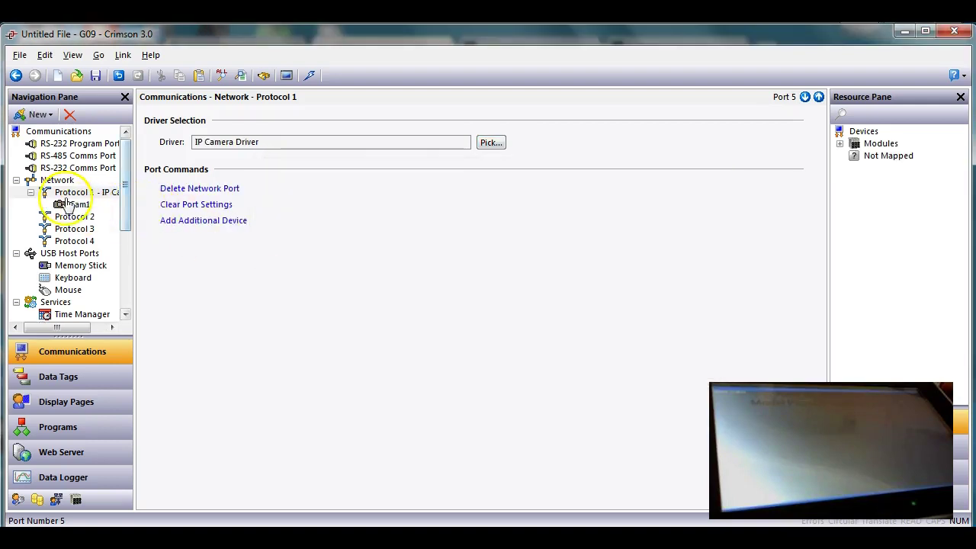
Step: Rename the Cam1 device to AXIS_P1214
left_click(75, 204)
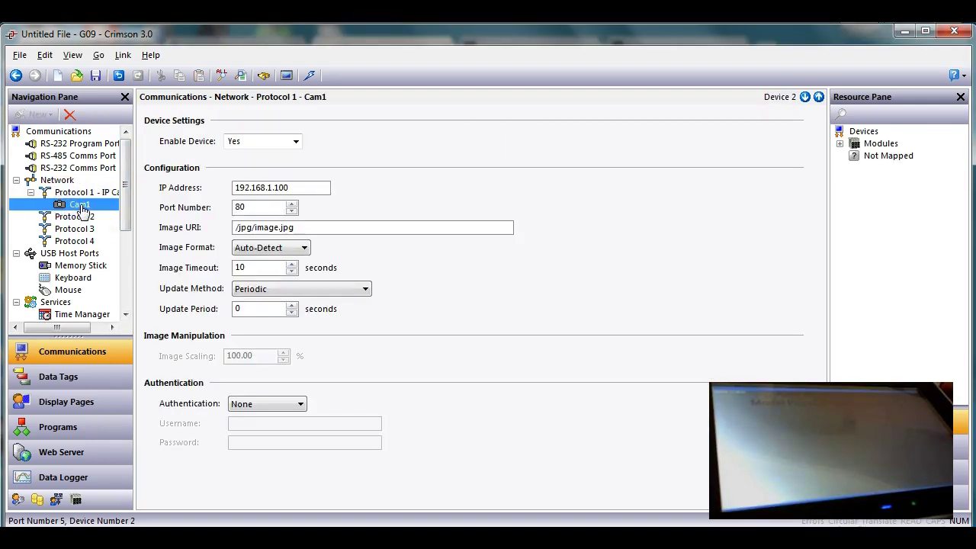
left_click(81, 206)
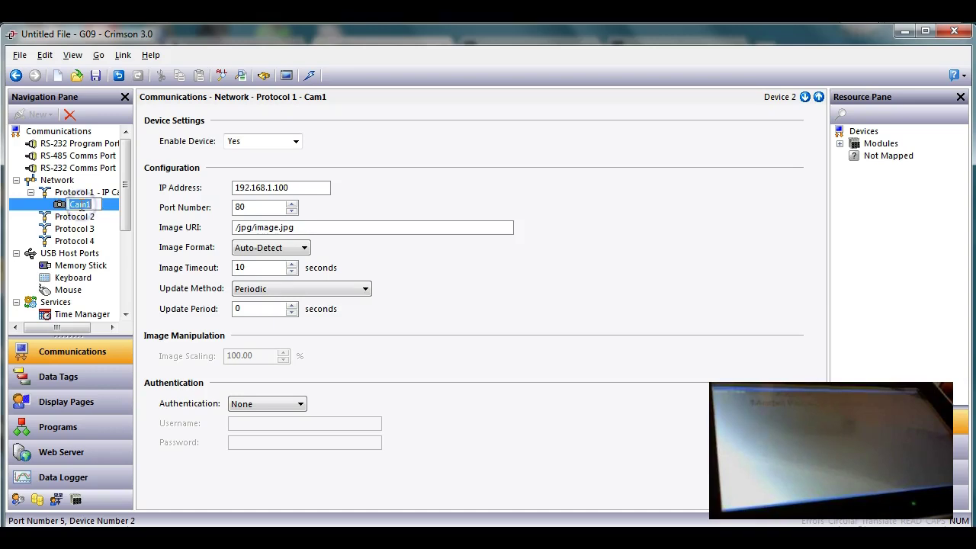
type("AXIS")
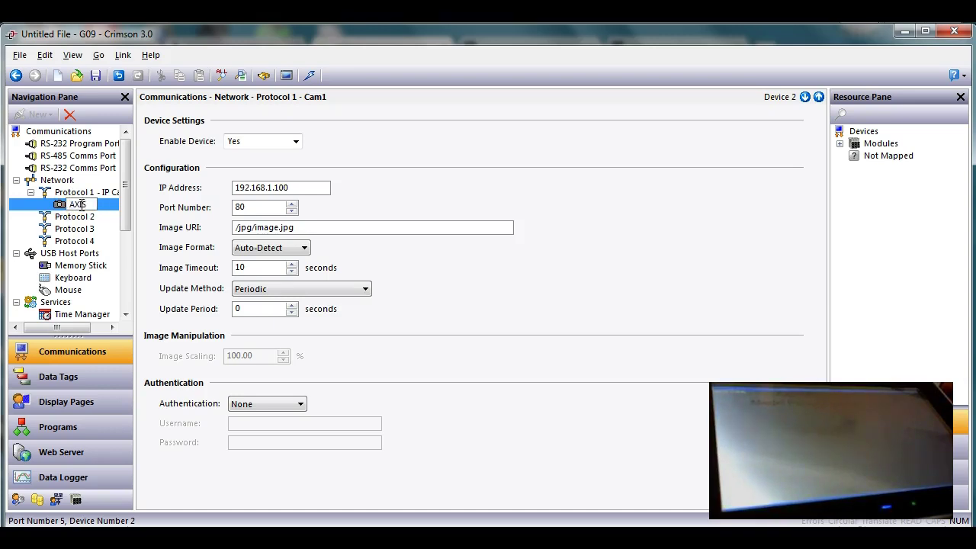
type("_P1214")
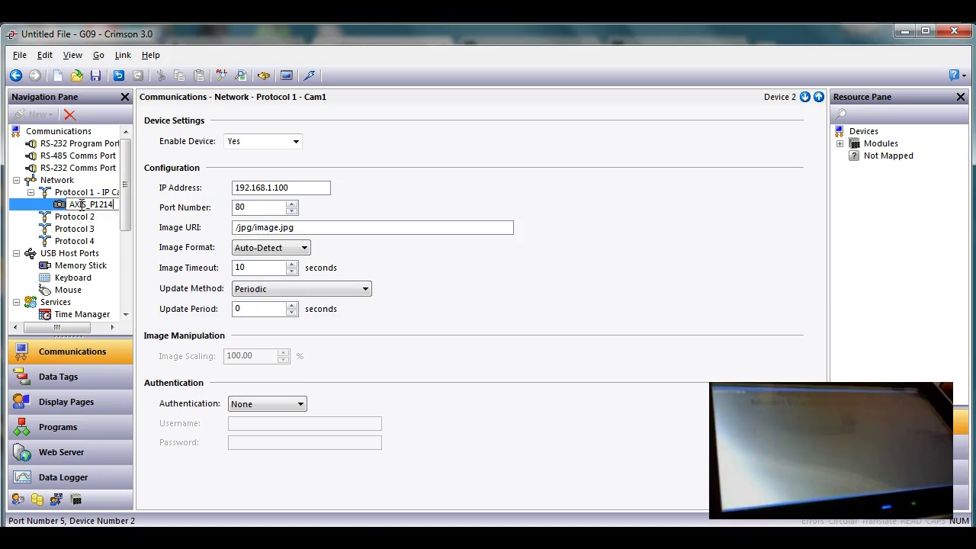
key("Return")
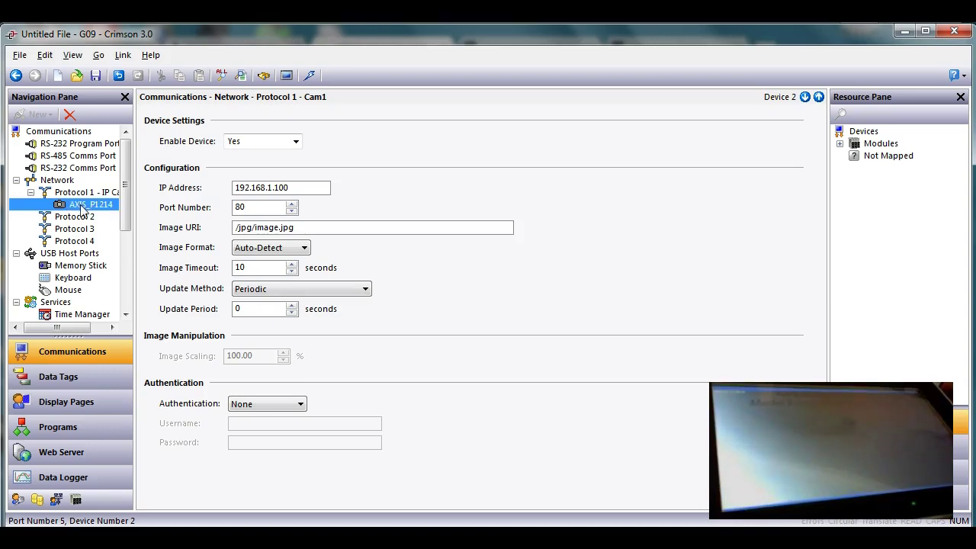
Step: Set the camera's IP address to 192.168.0.90 and its Image Timeout to 0
left_click(295, 187)
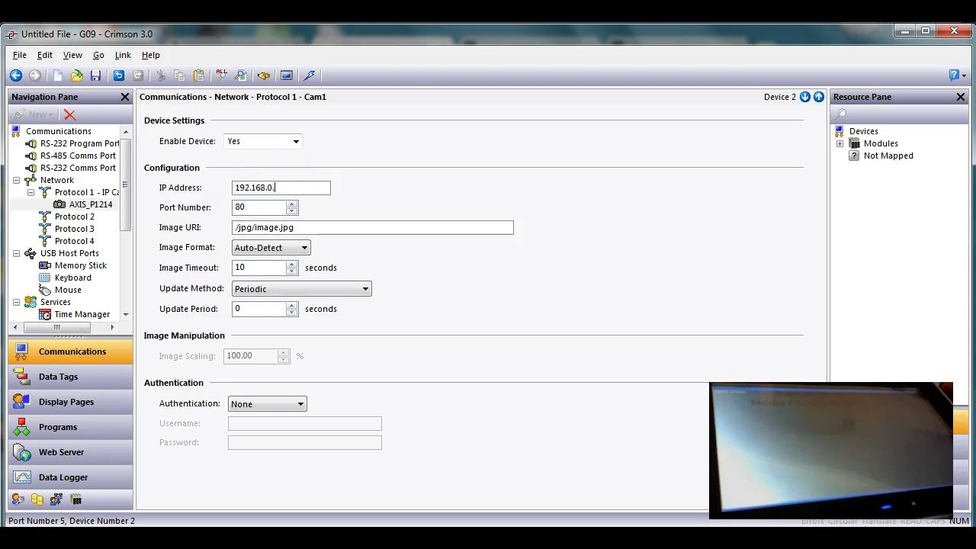
key("shift+Home")
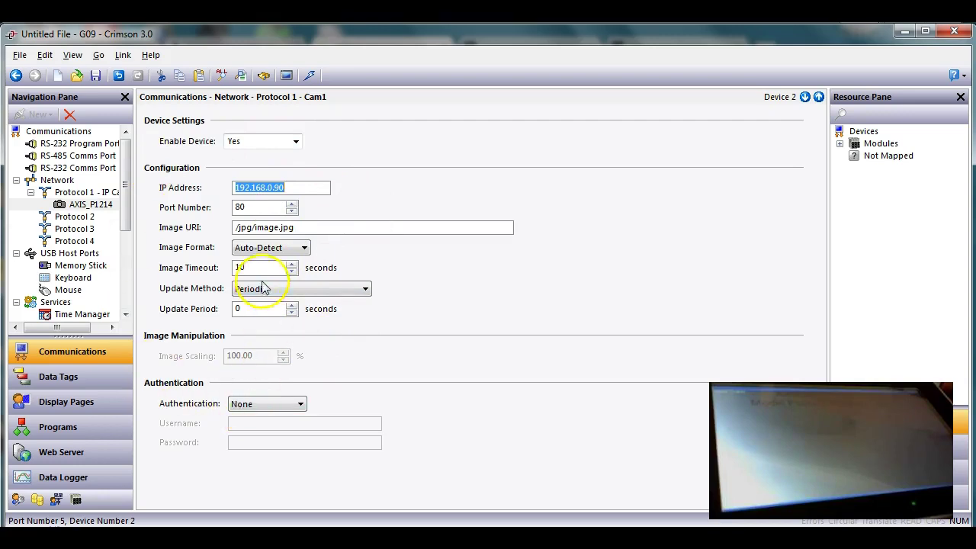
left_click_drag(266, 267, 172, 276)
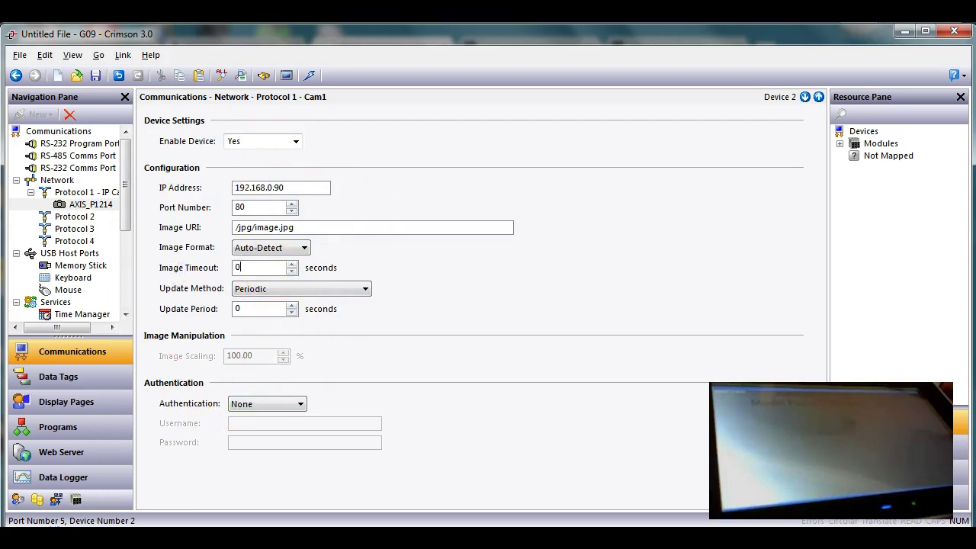
left_click(472, 319)
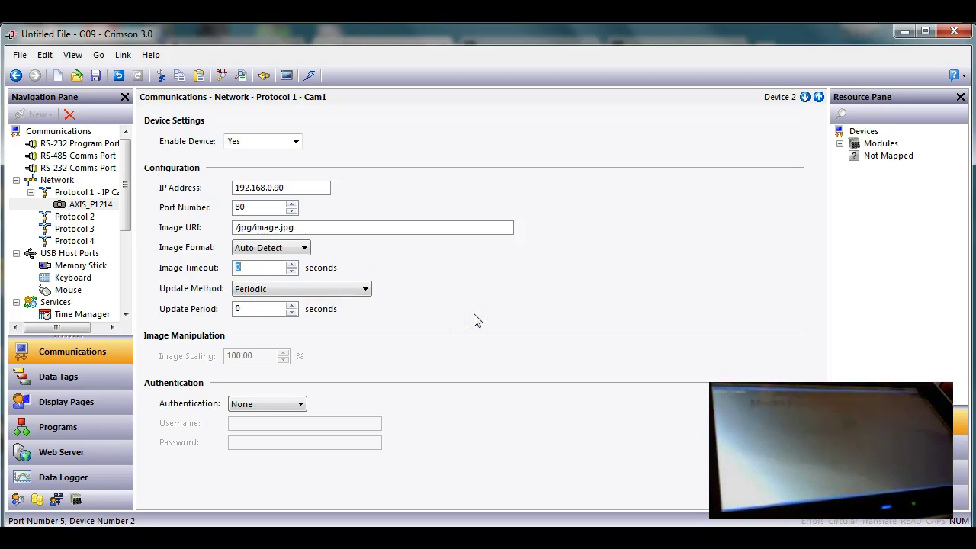
Step: Return to the Page1 editor and browse the Resource Pane to Active Primitives
left_click(63, 410)
left_click(425, 368)
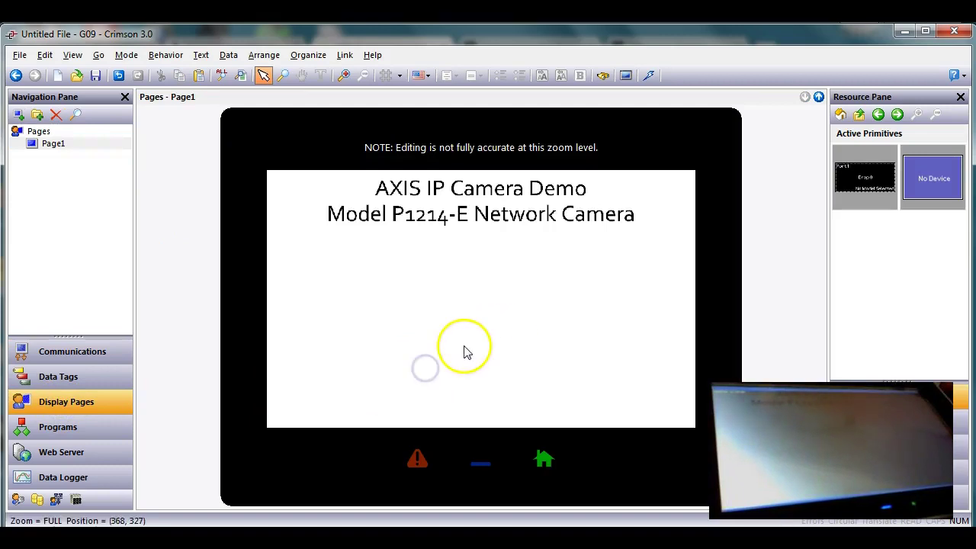
left_click(840, 115)
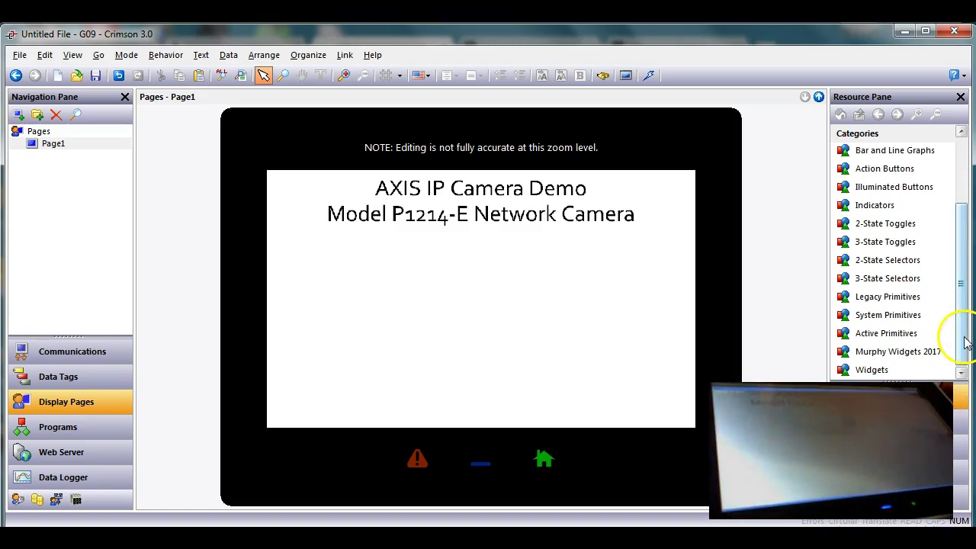
left_click(914, 334)
left_click(894, 314)
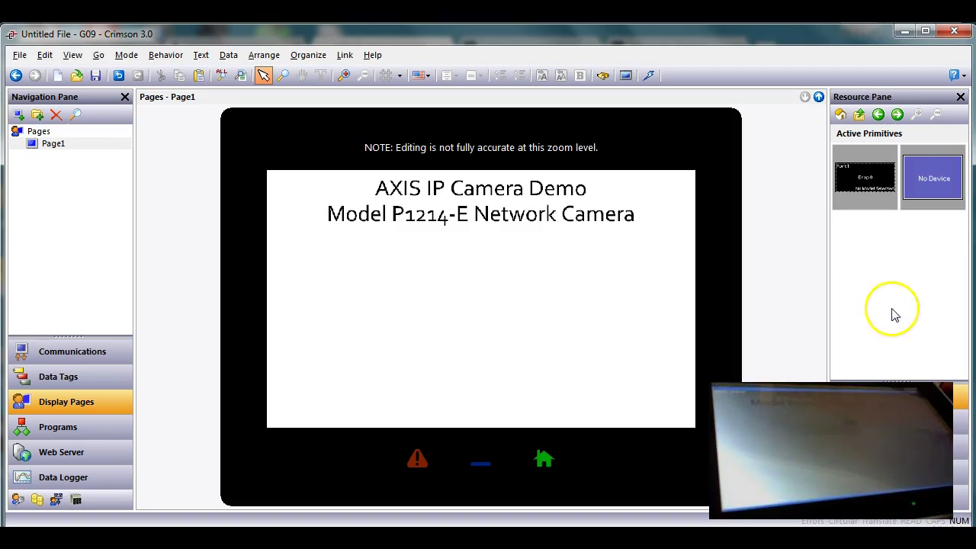
Step: Drag the red camera primitive from the Camera collection onto Page1's top-left corner
double_click(931, 177)
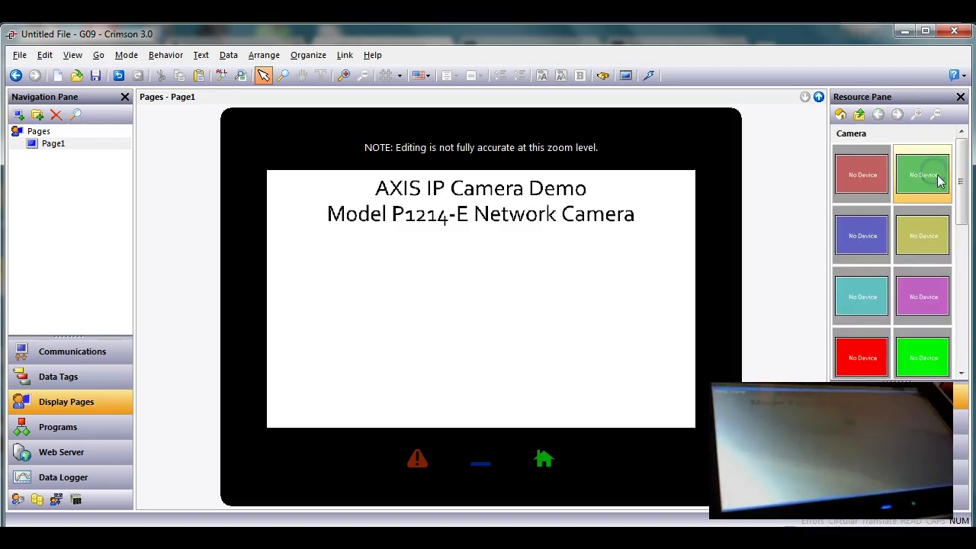
left_click(858, 114)
double_click(925, 176)
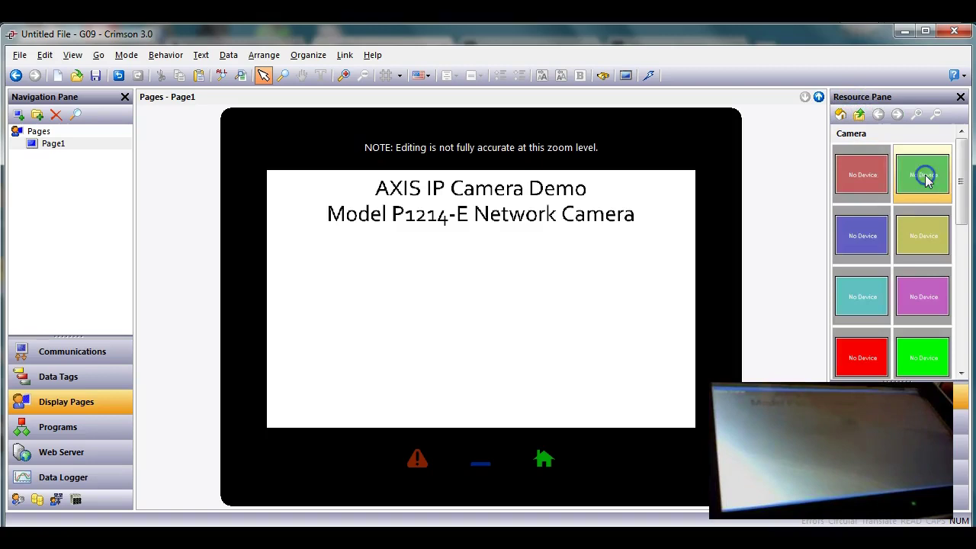
left_click(875, 363)
left_click_drag(874, 363, 288, 190)
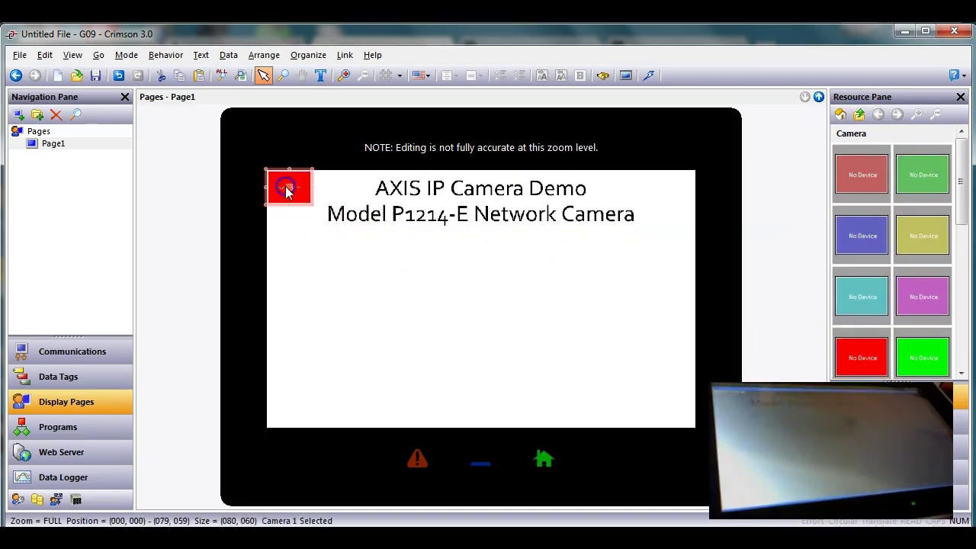
left_click(393, 264)
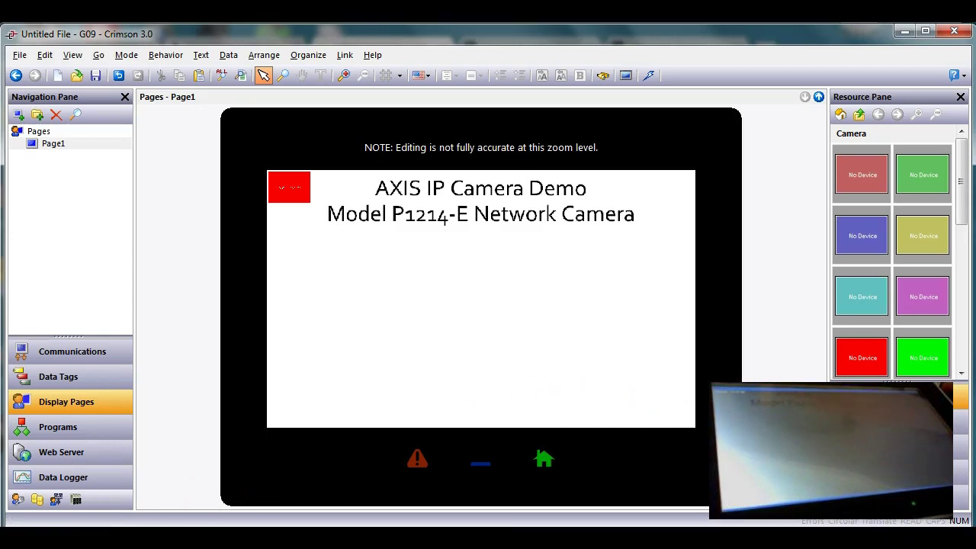
Step: In the camera's web interface, open Setup > Video > Video Stream and keep 800x450 (16:9)
key("alt+Tab")
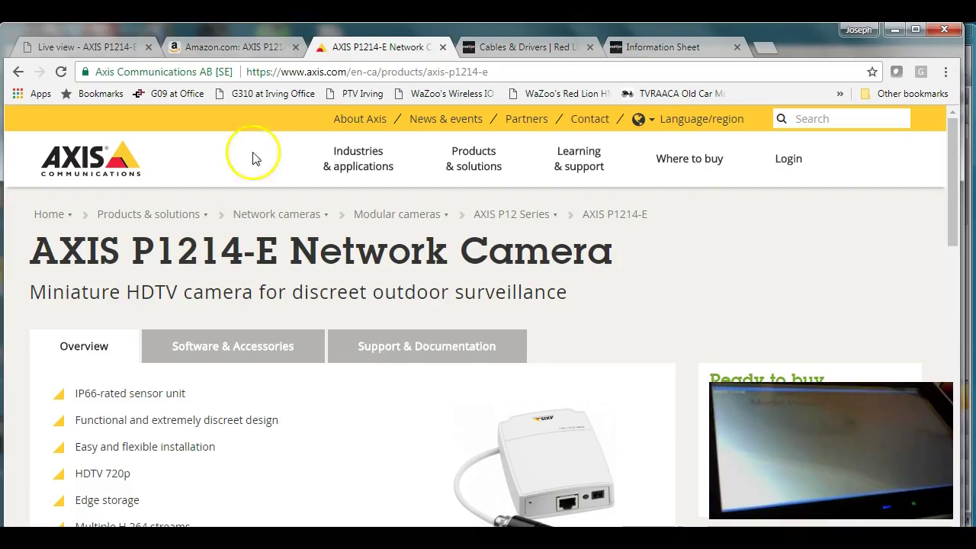
left_click(99, 50)
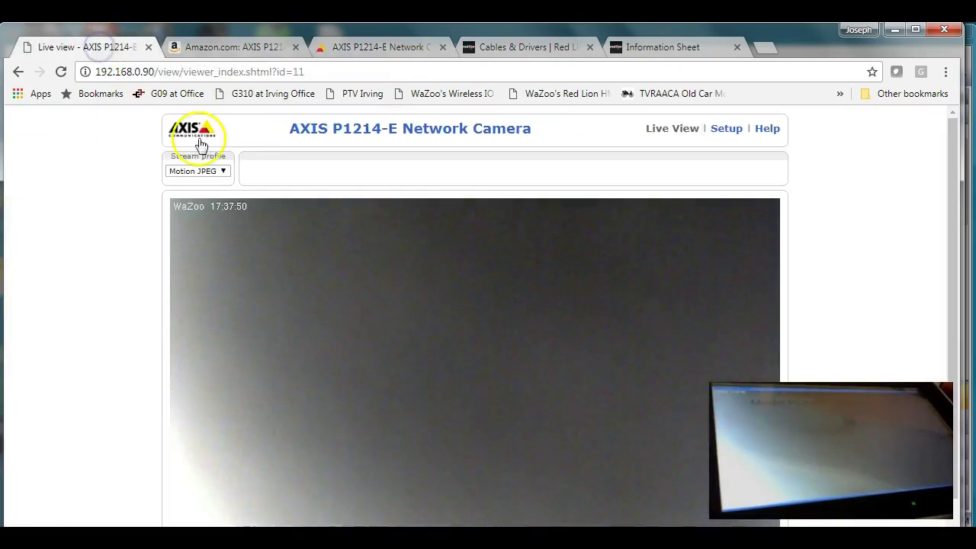
left_click(725, 128)
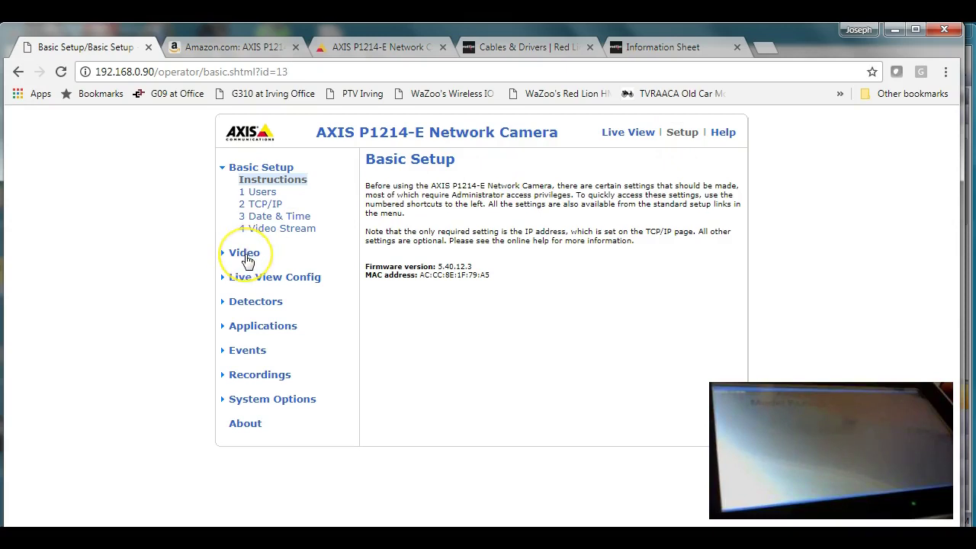
left_click(245, 257)
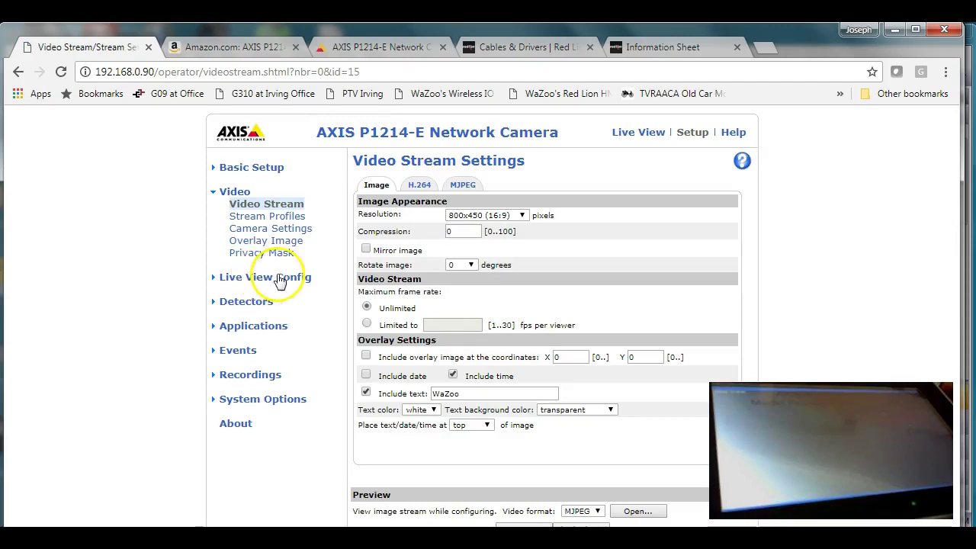
left_click(525, 217)
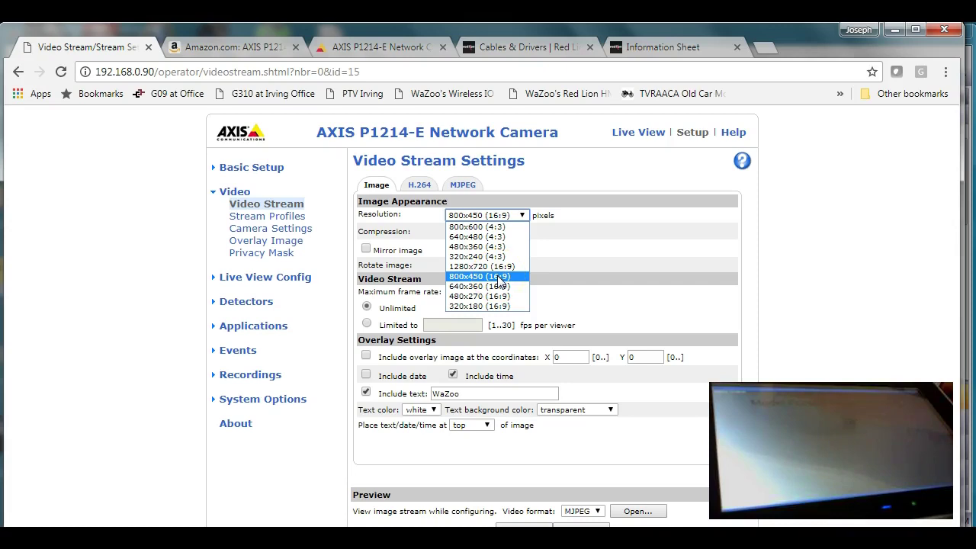
left_click(563, 258)
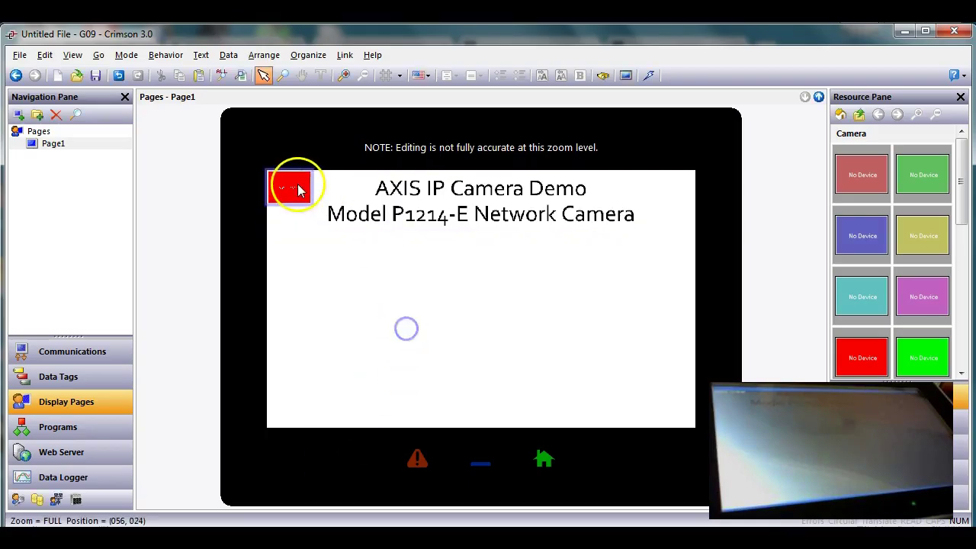
Step: Stretch the camera object to fill the full 800x480 page
left_click(294, 186)
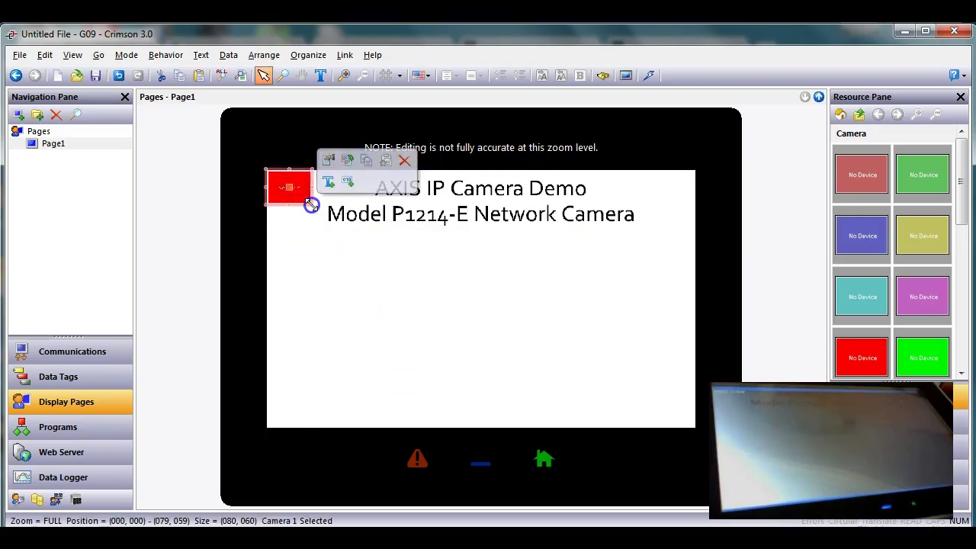
left_click_drag(311, 205, 705, 478)
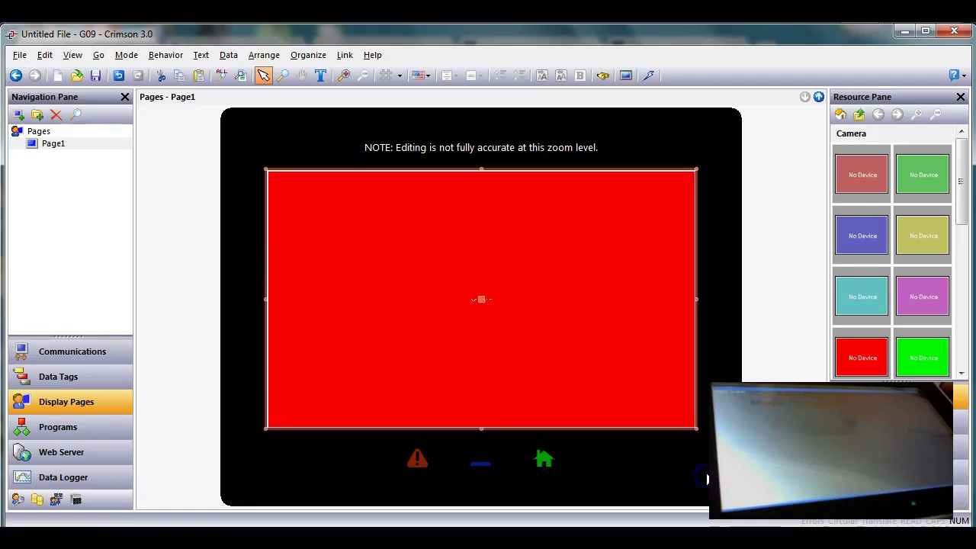
left_click(618, 341)
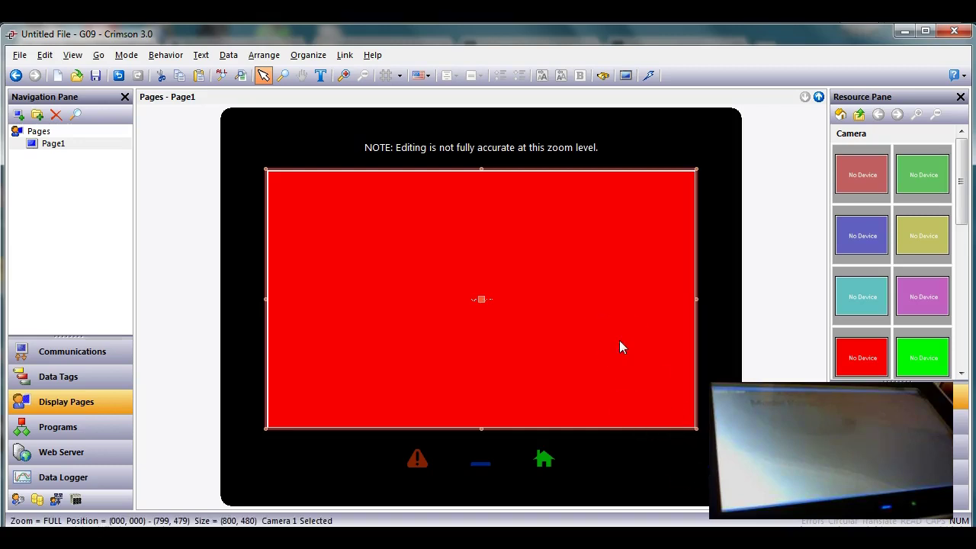
Step: Move the title text box to the front, in front of the camera
left_click(549, 220)
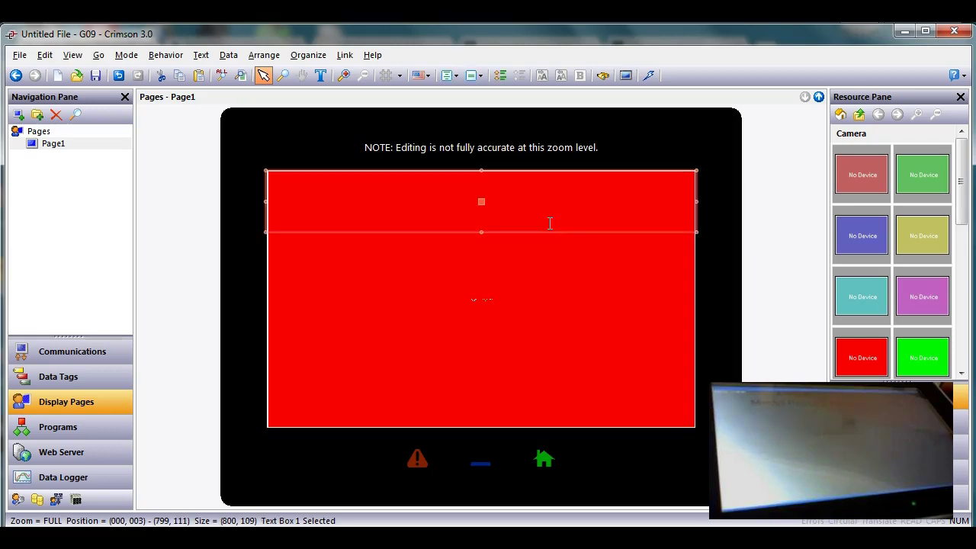
right_click(551, 217)
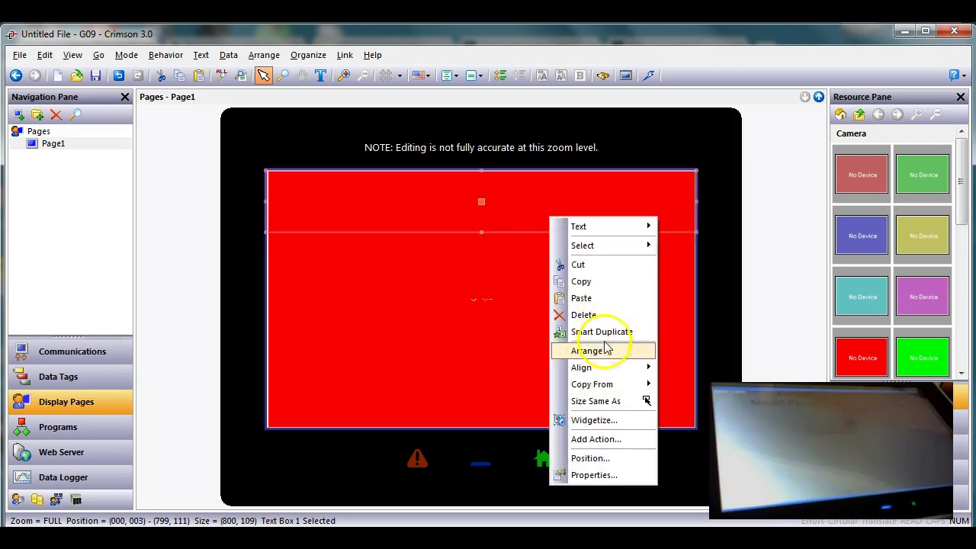
mouse_move(610, 354)
left_click(673, 370)
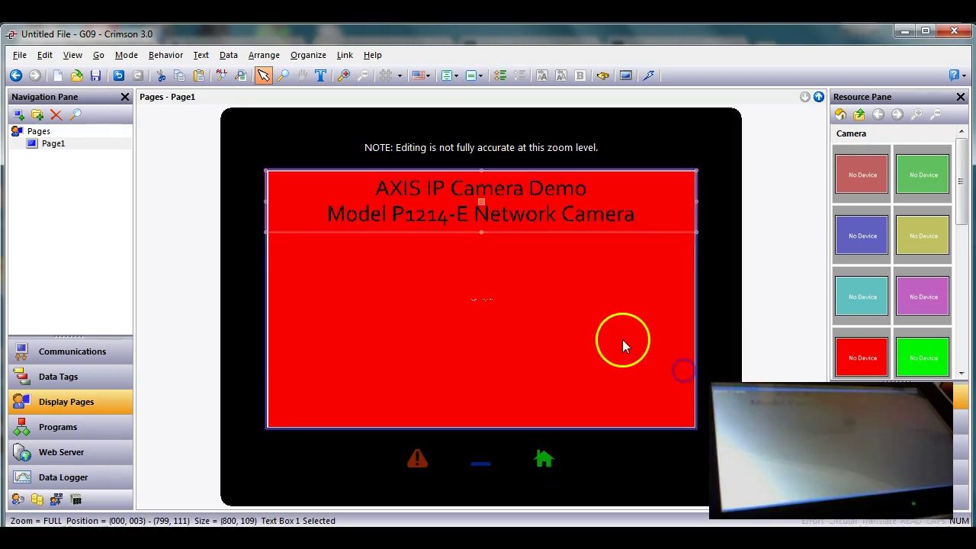
Step: Set the camera's Comms Device to AXIS_P1214 in its properties
left_click(621, 339)
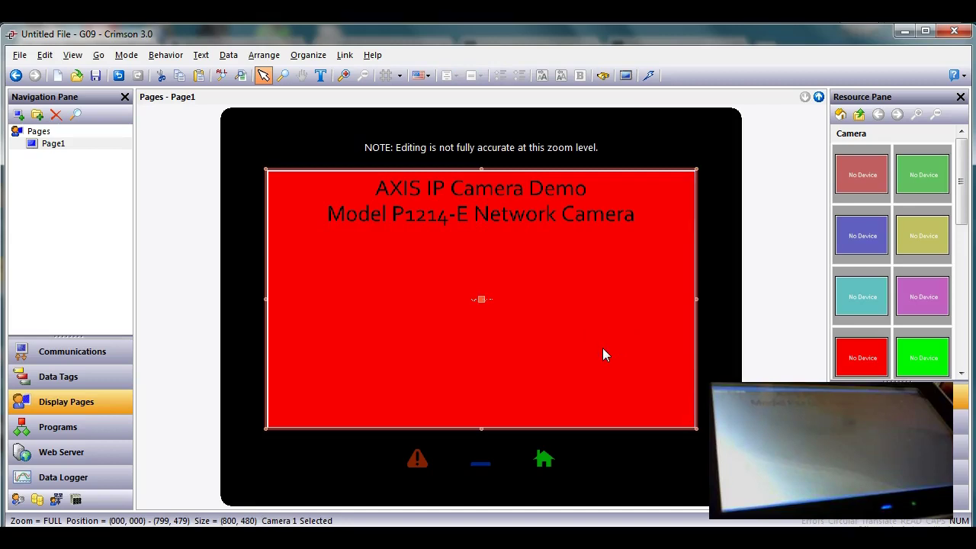
double_click(588, 351)
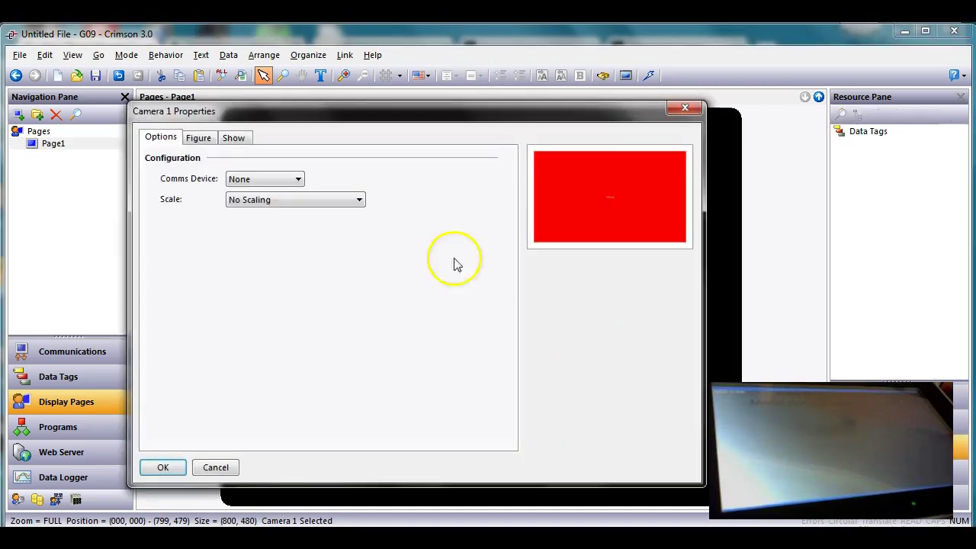
left_click(298, 179)
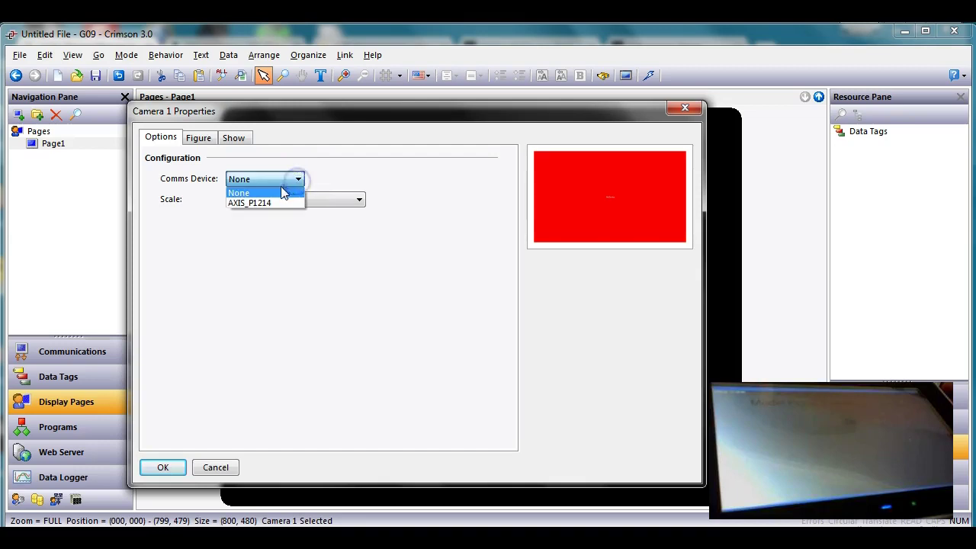
left_click(247, 203)
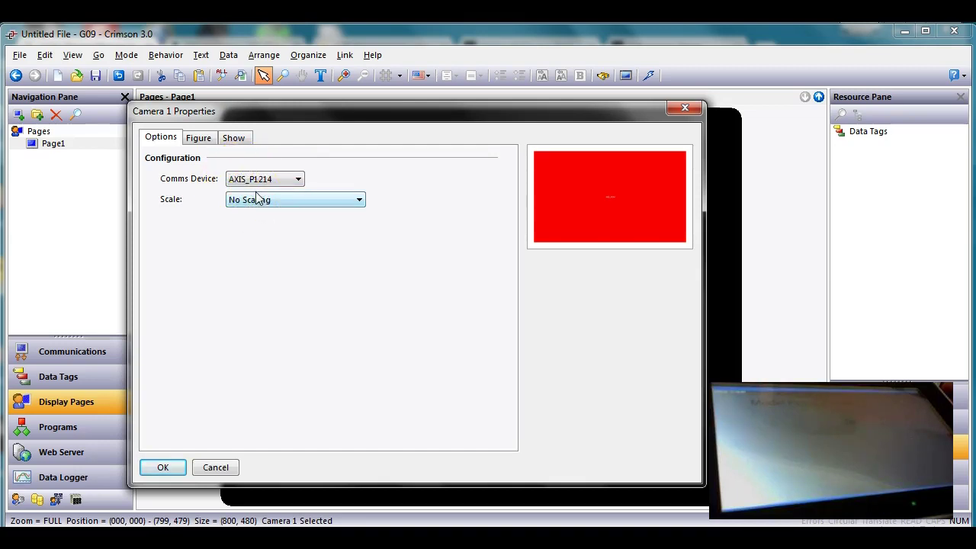
left_click(162, 466)
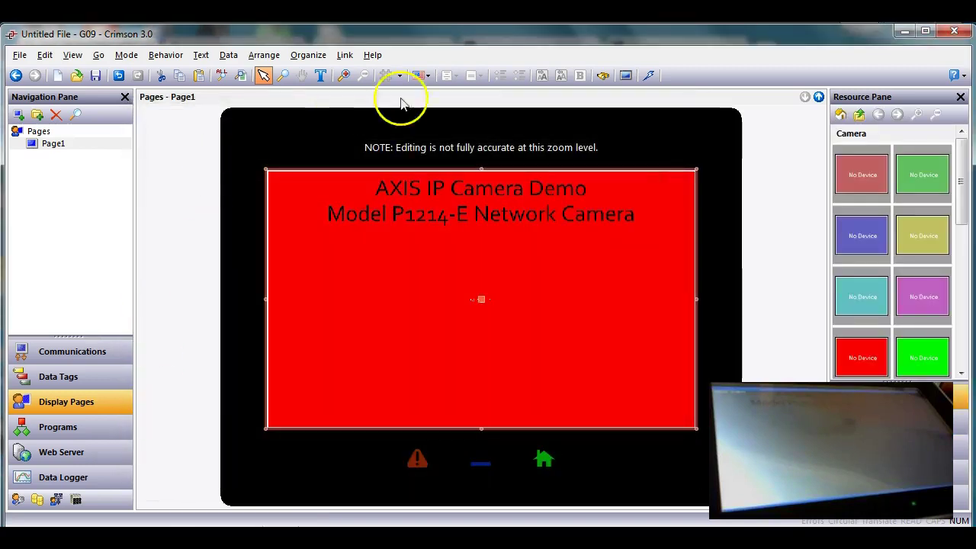
Step: Download the database to the G09 panel with the Update/Download button
left_click(649, 77)
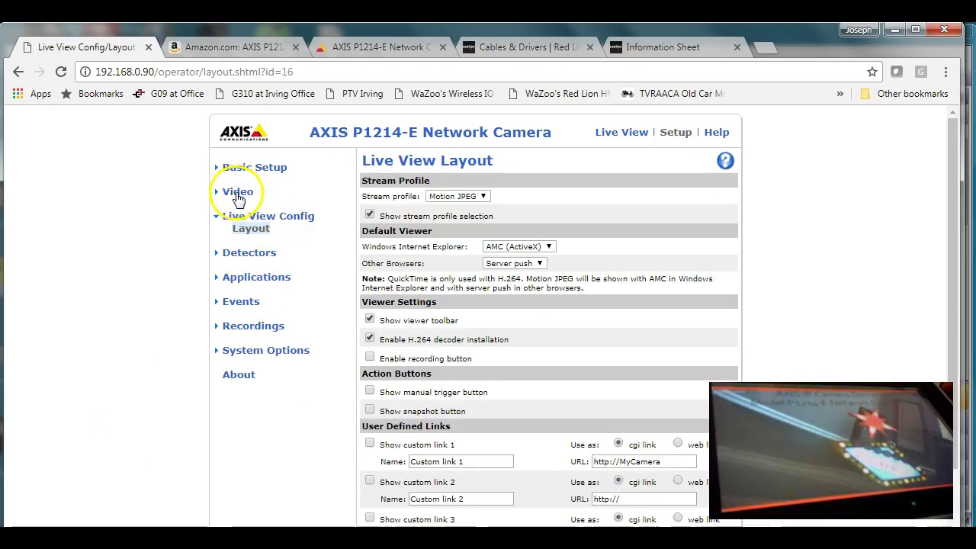
Step: Open the Live View page to show the AXIS P1214-E's current image
left_click(630, 133)
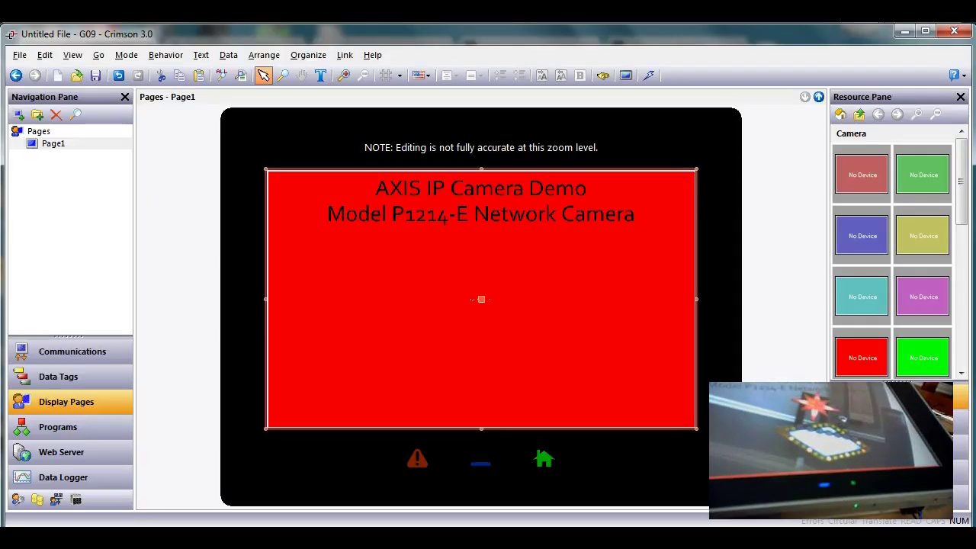
Step: Select the full-page camera object beneath the title text on Page1
left_click(433, 381)
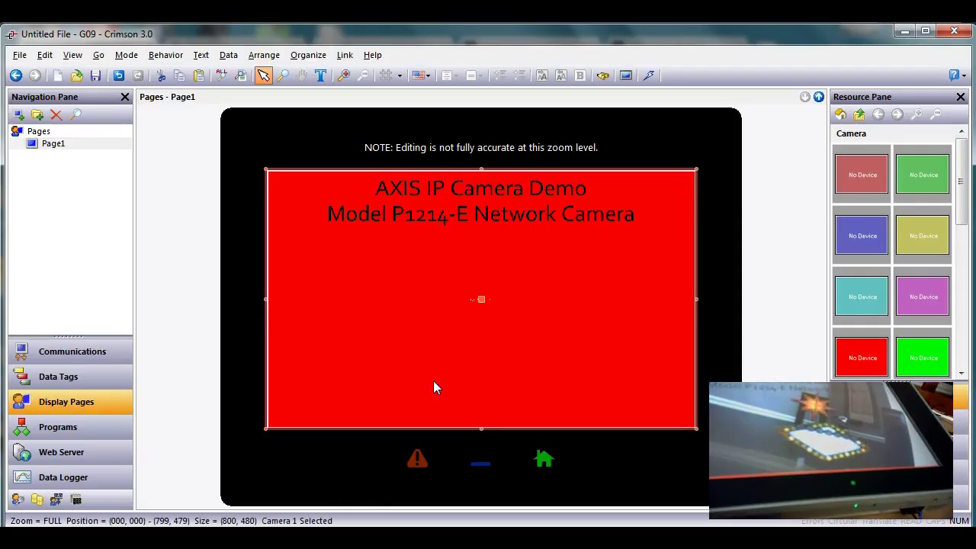